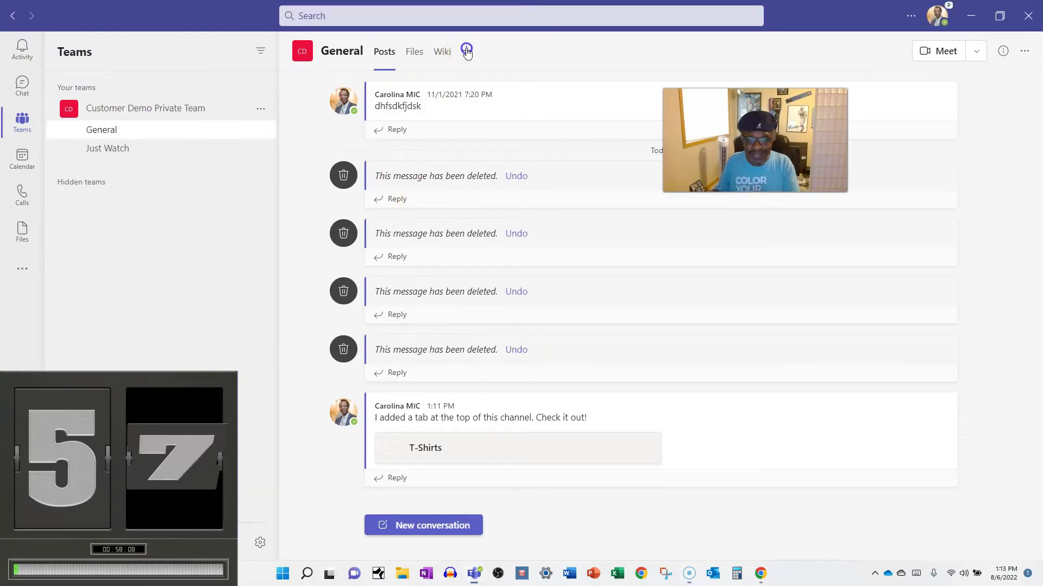
Step: Add a SharePoint tab to the General channel, using a pasted link to the T-Shirts document library from any SharePoint site
left_click(467, 52)
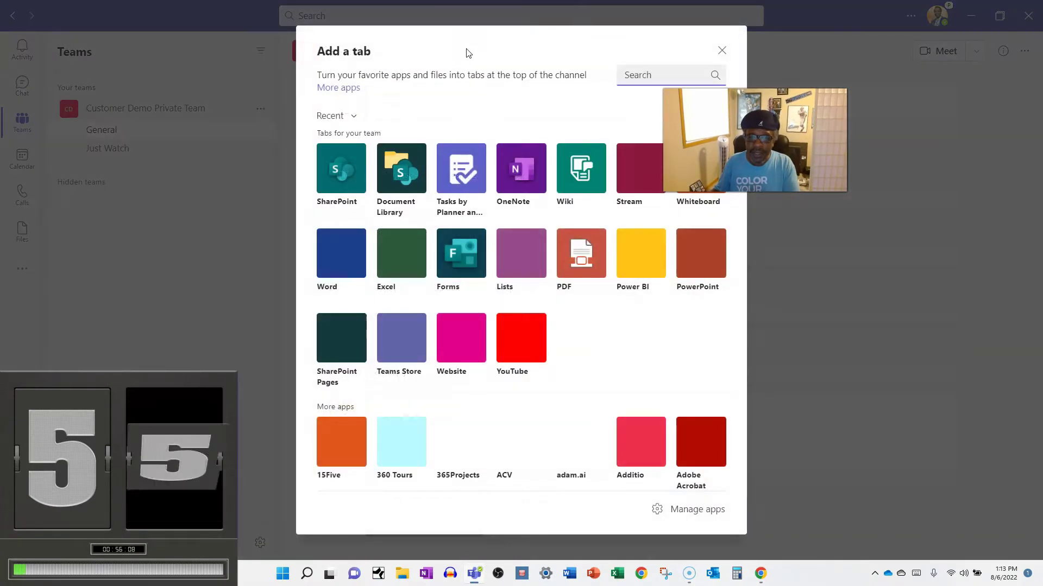
left_click(349, 184)
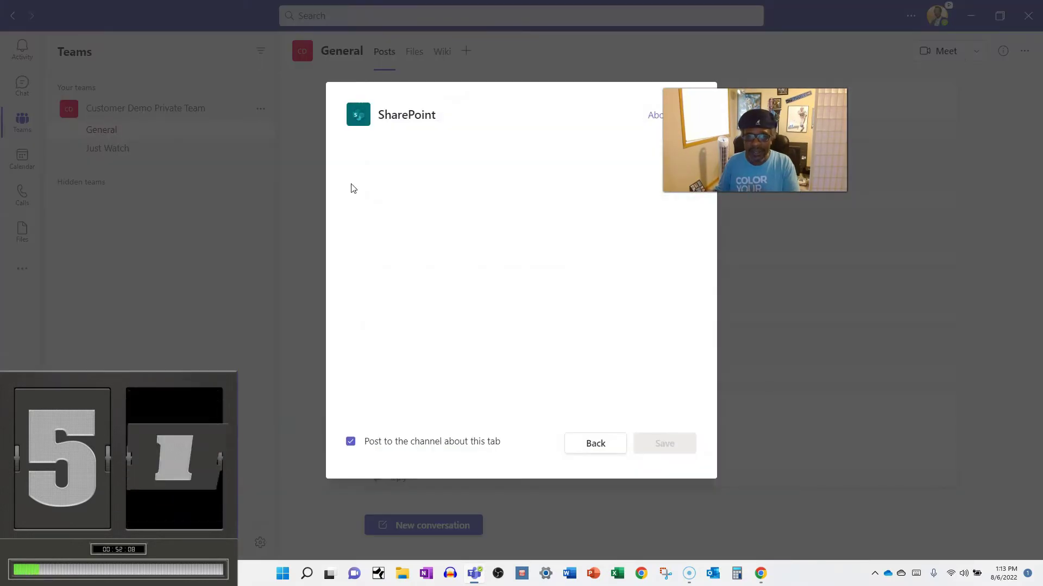
left_click(512, 174)
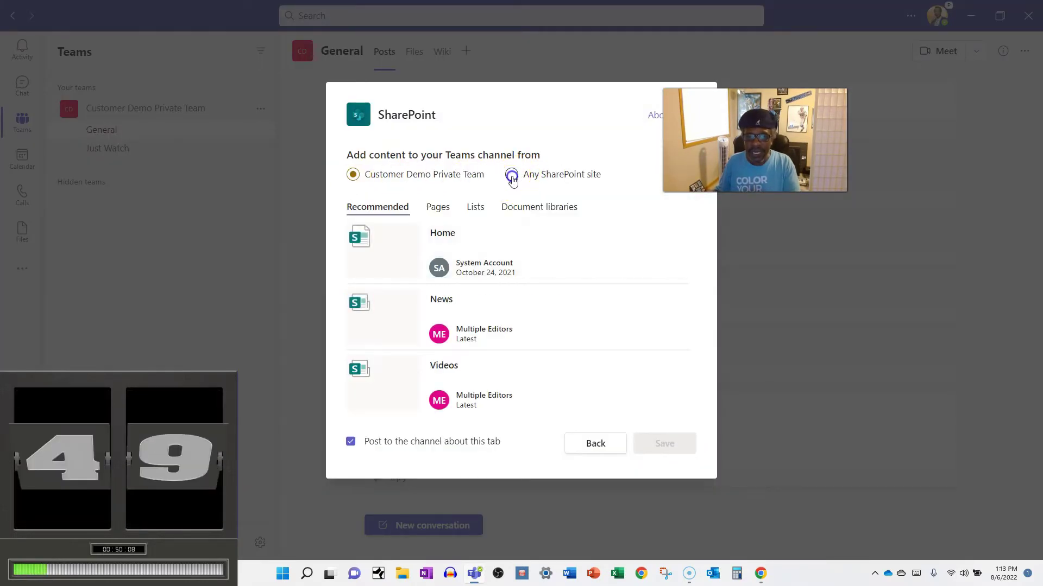
left_click(432, 223)
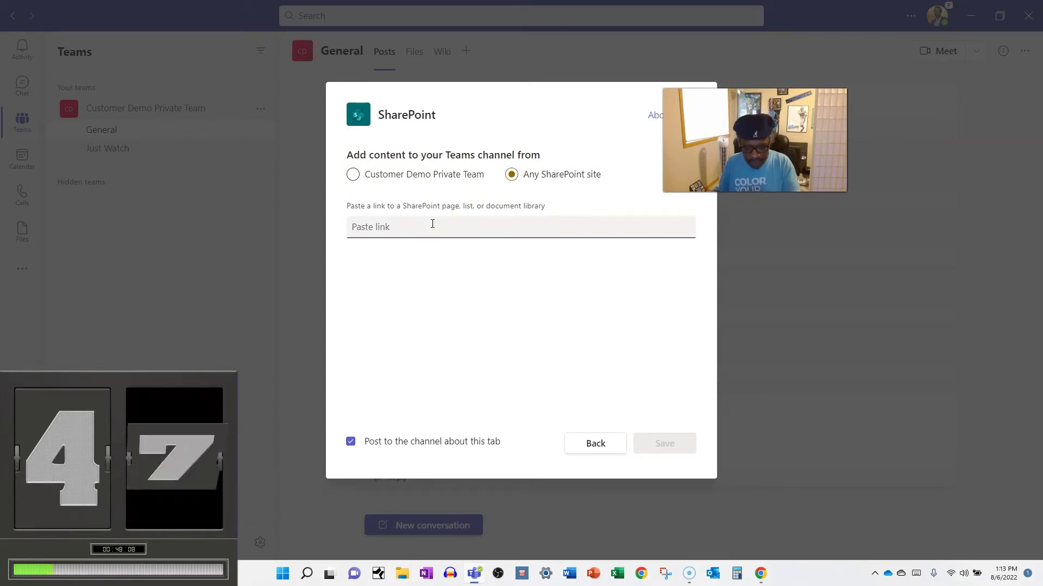
key("ctrl+v")
left_click(652, 444)
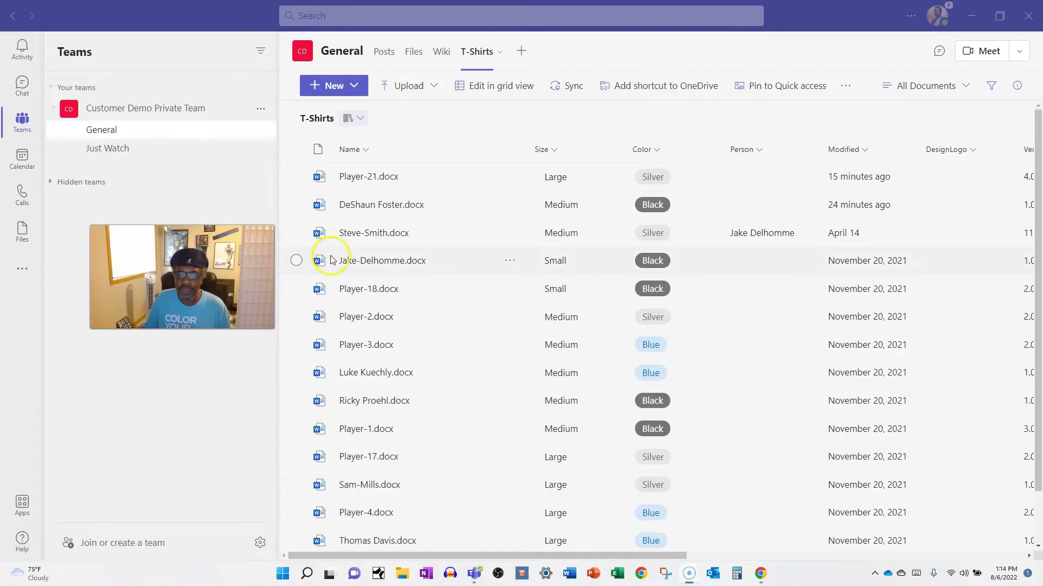
left_click(474, 61)
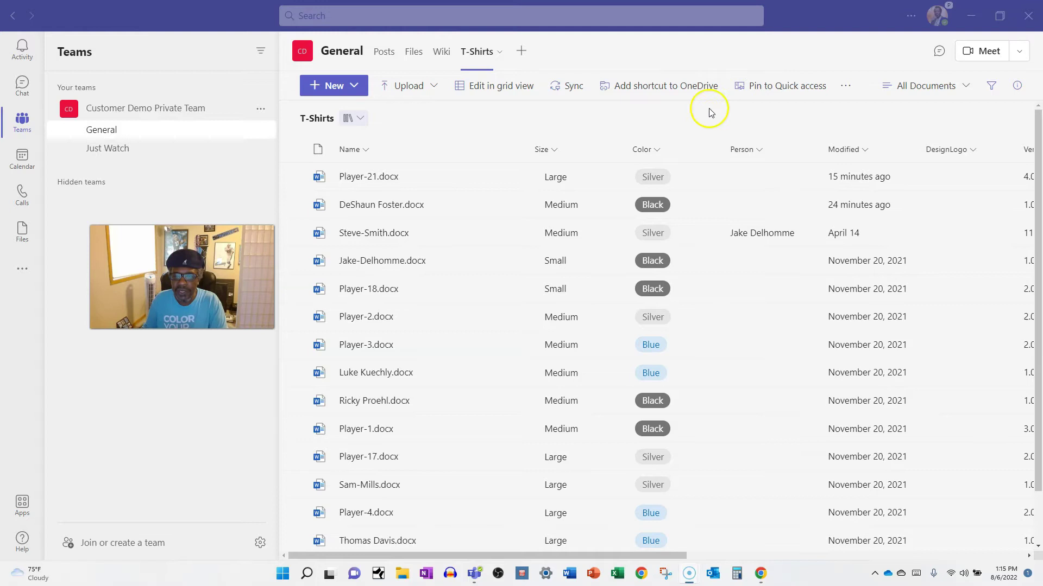
Step: Switch to Chrome to view the Customer Demo Hub SharePoint home page, and return to the channel in Microsoft Teams
key("alt+Tab")
key("alt+Tab")
key("alt+Tab")
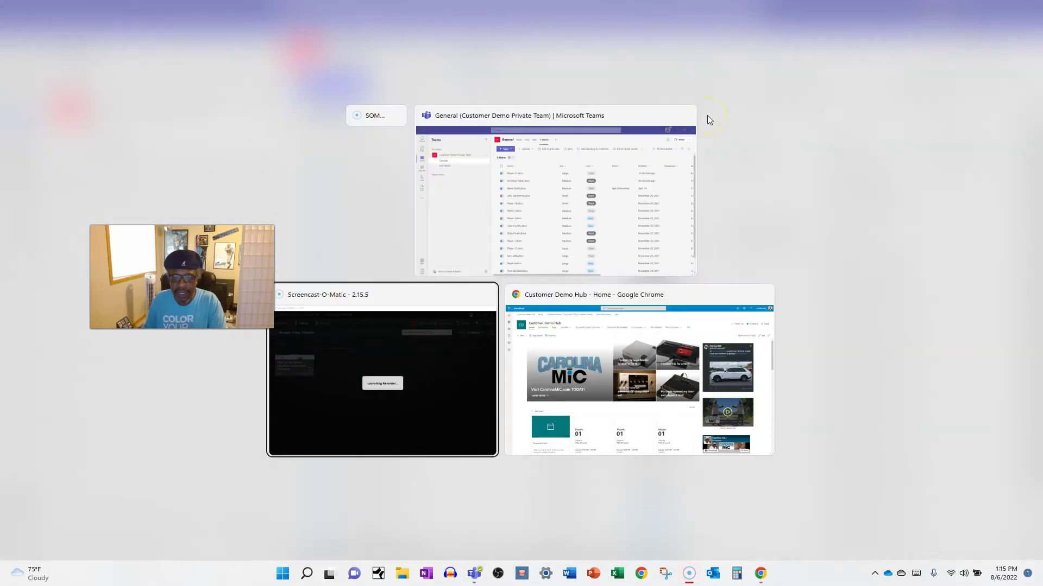
mouse_move(221, 91)
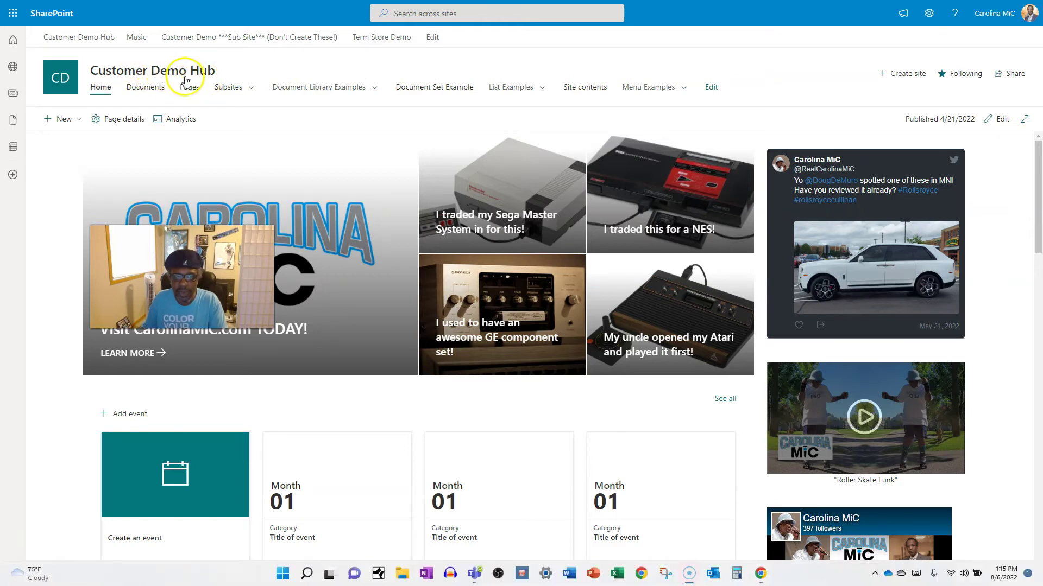
key("alt+Tab")
key("alt+Tab")
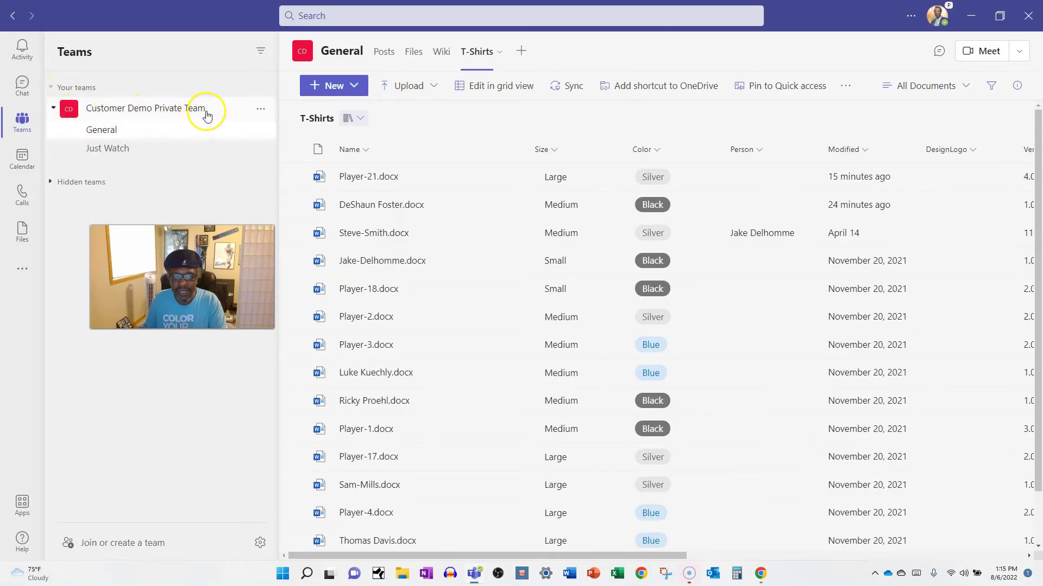
Step: Switch to Chrome and open the T-Shirts document library on the Customer Demo Hub site
key("alt+Tab")
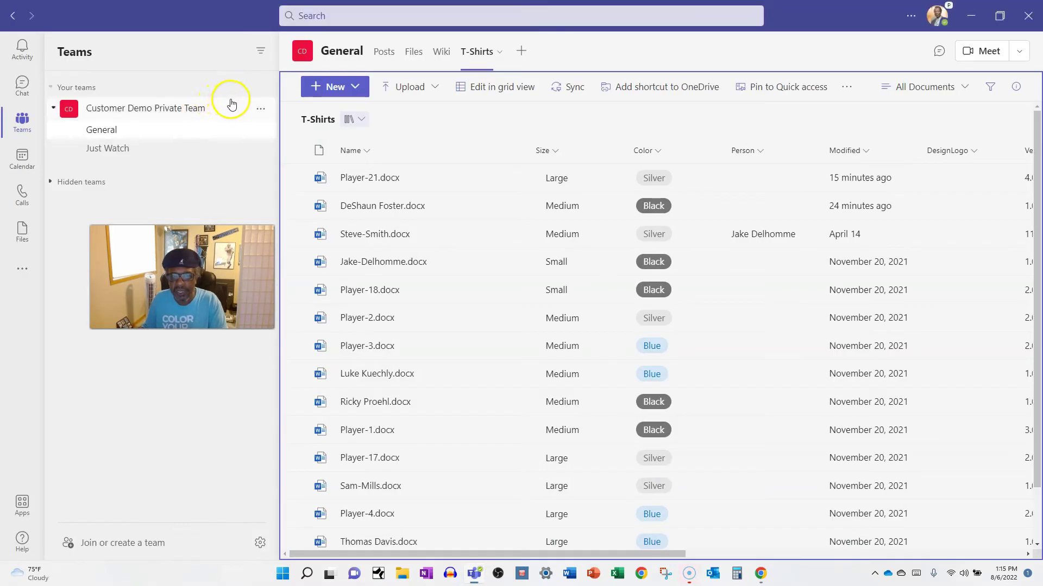
key("alt+Tab")
key("alt+Tab")
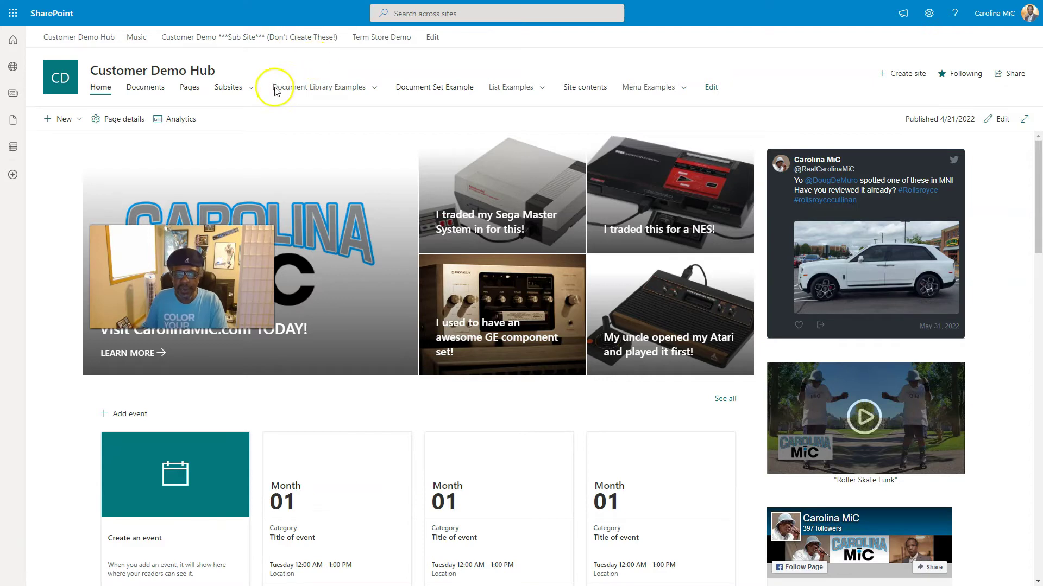
mouse_move(390, 98)
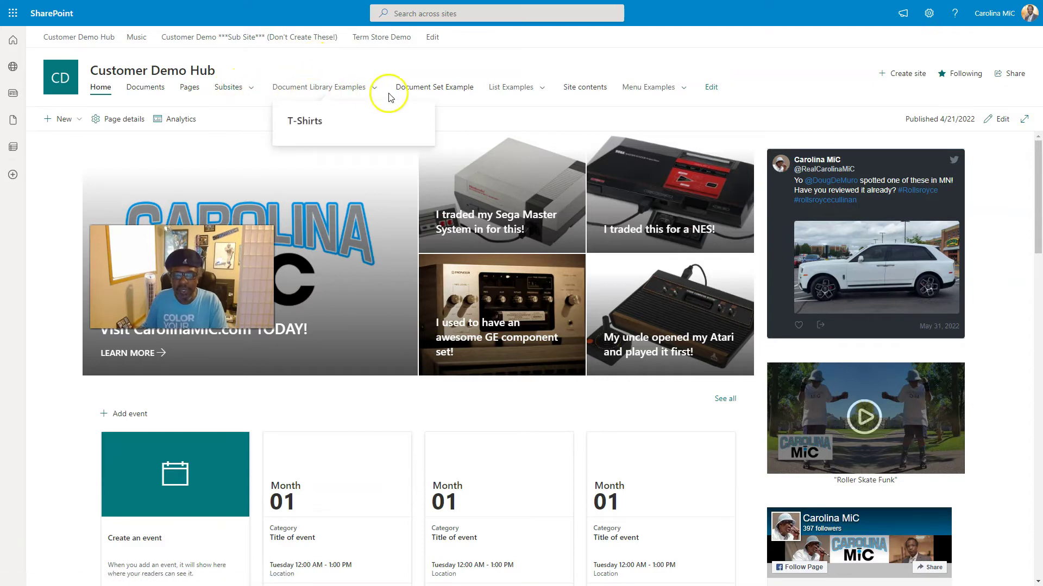
left_click(299, 119)
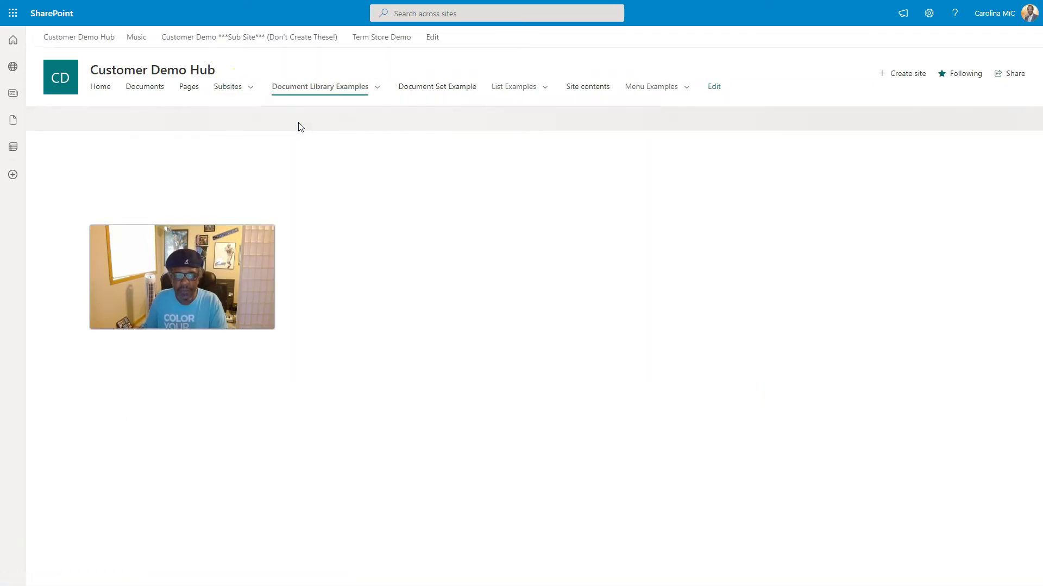
mouse_move(304, 89)
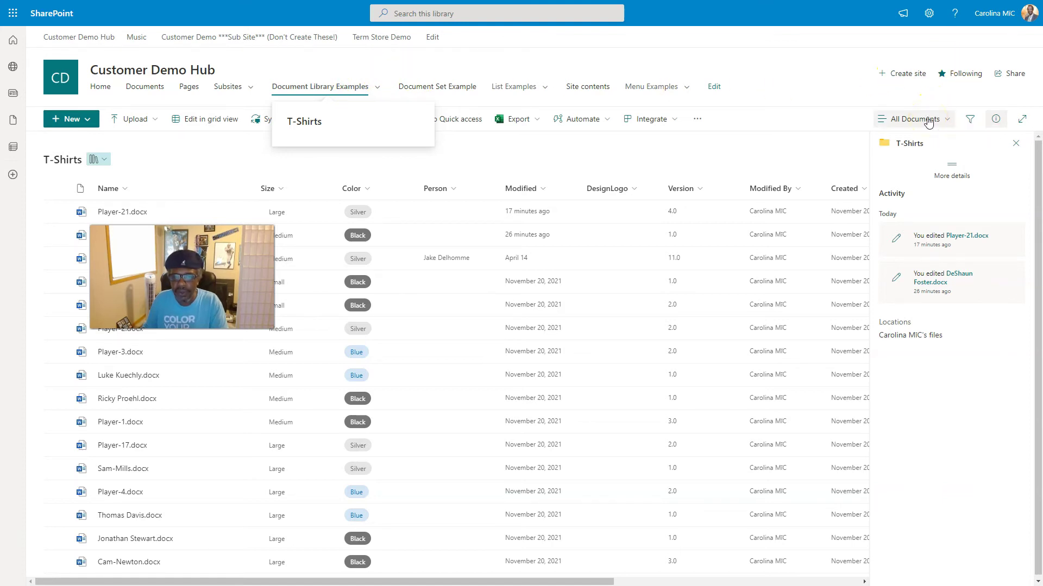
Step: Switch to Microsoft Teams and add the Customer Demo Private Team's NotConnectedToTeamsChannels library as a SharePoint tab in the General channel
key("alt+Tab")
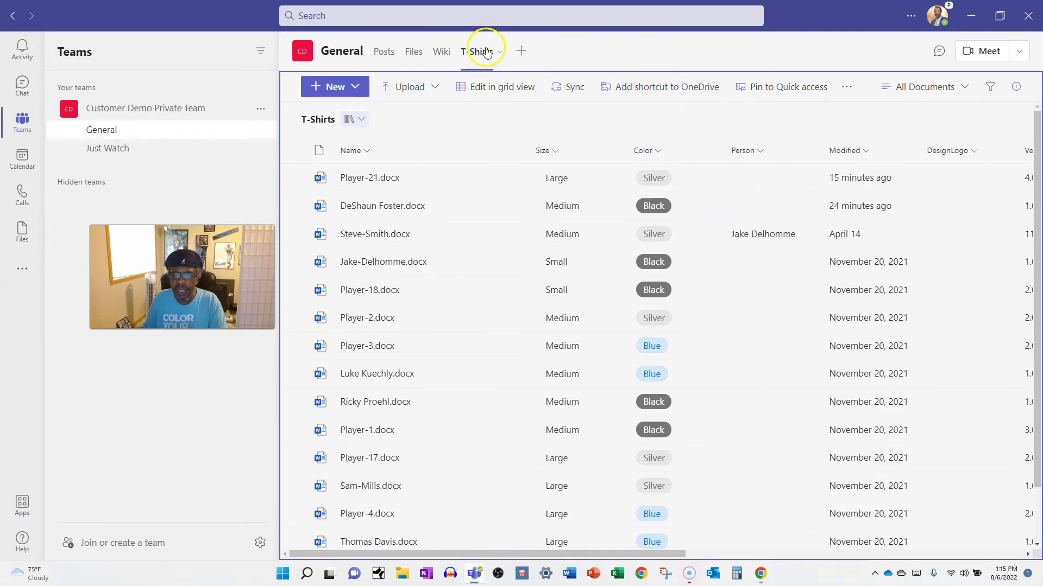
left_click(518, 51)
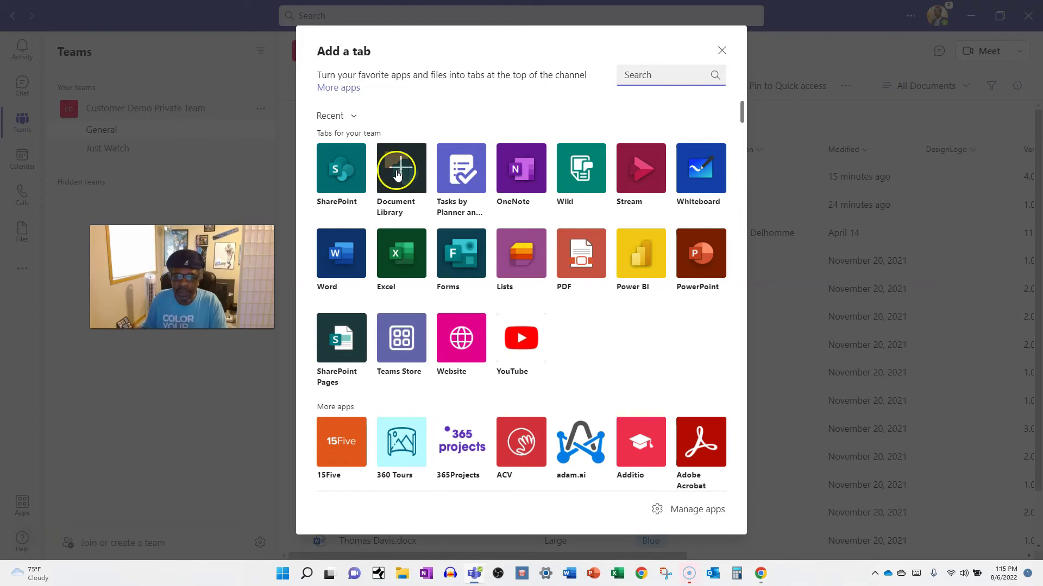
left_click(402, 173)
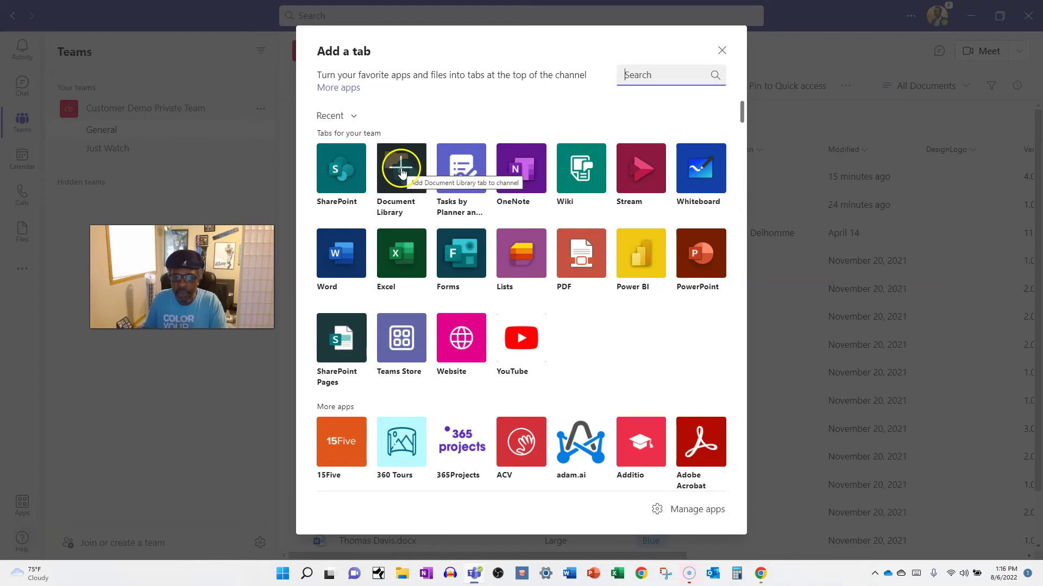
left_click(341, 177)
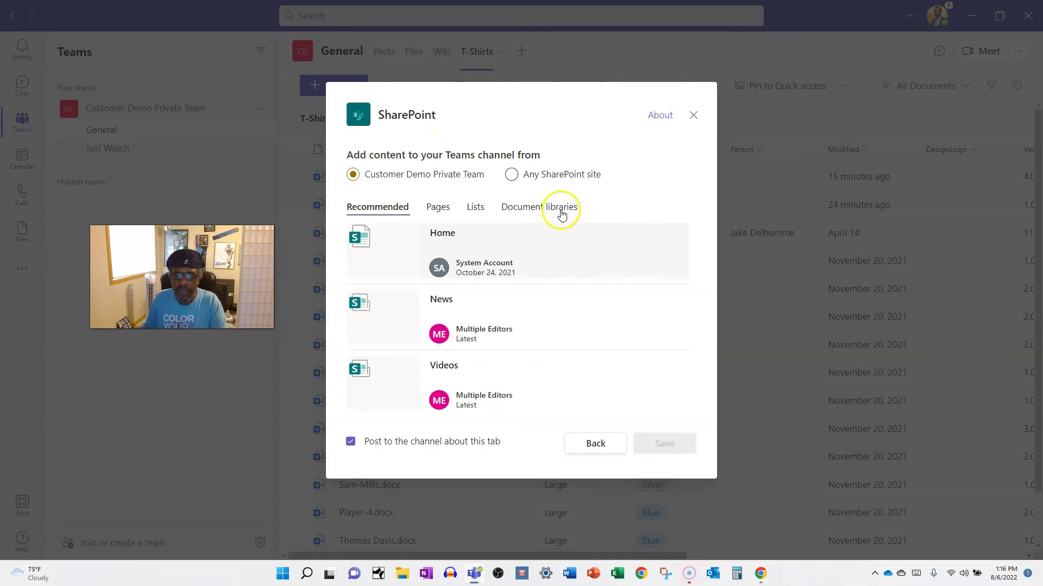
left_click(511, 175)
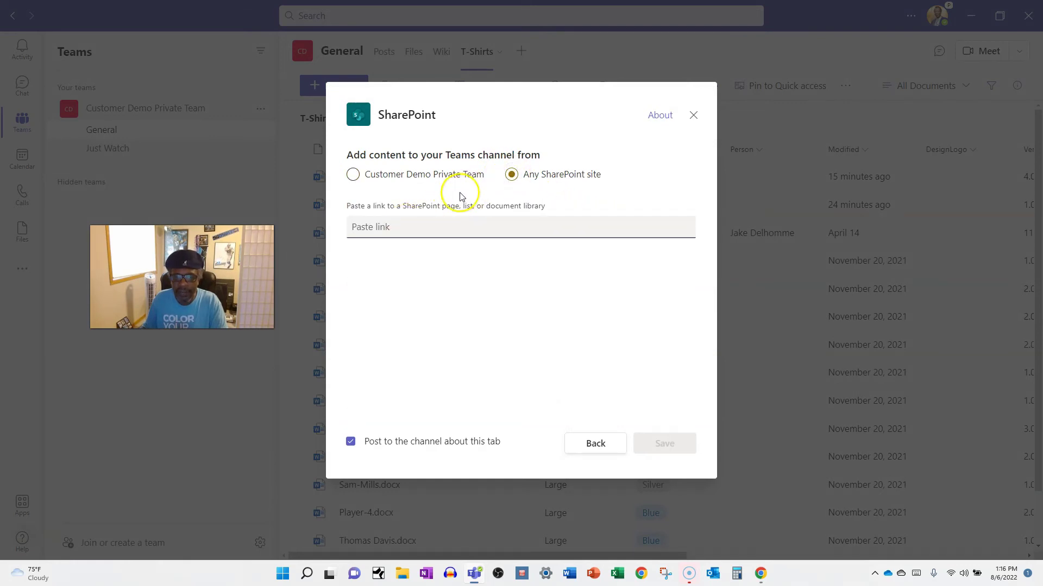
left_click(353, 174)
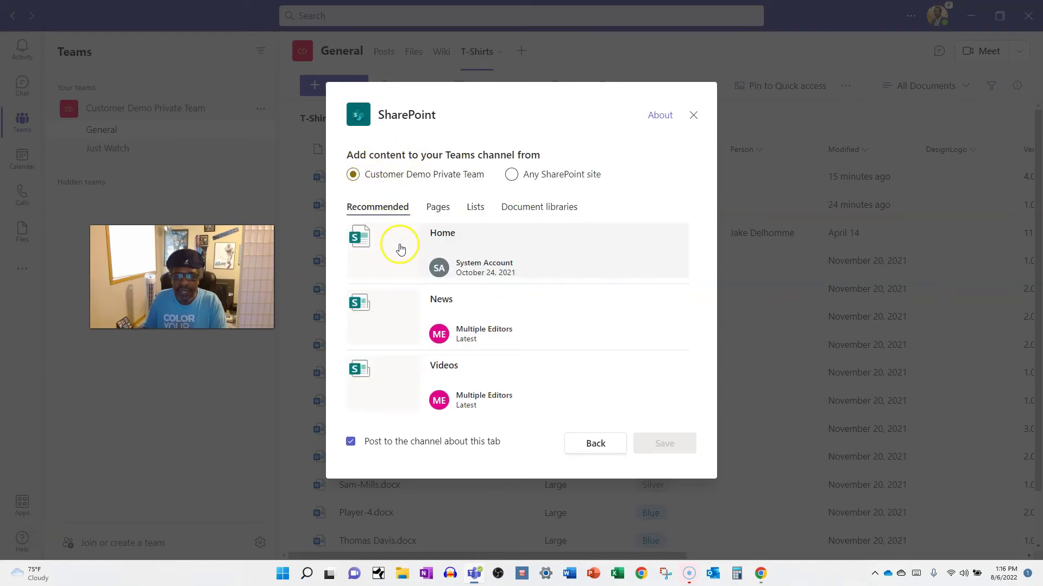
scroll(412, 343, "down", 1)
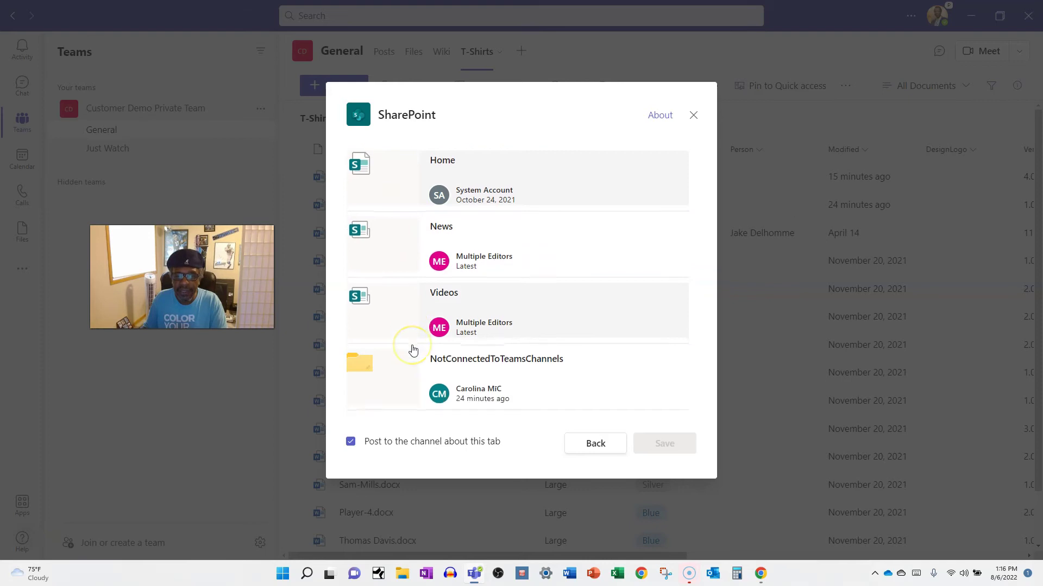
scroll(412, 347, "down", 1)
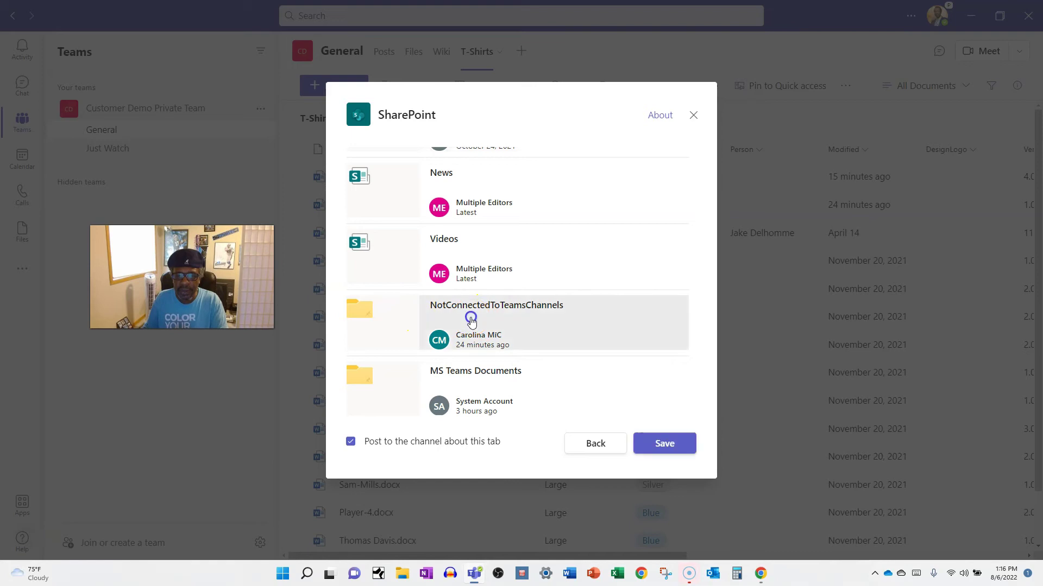
left_click(663, 445)
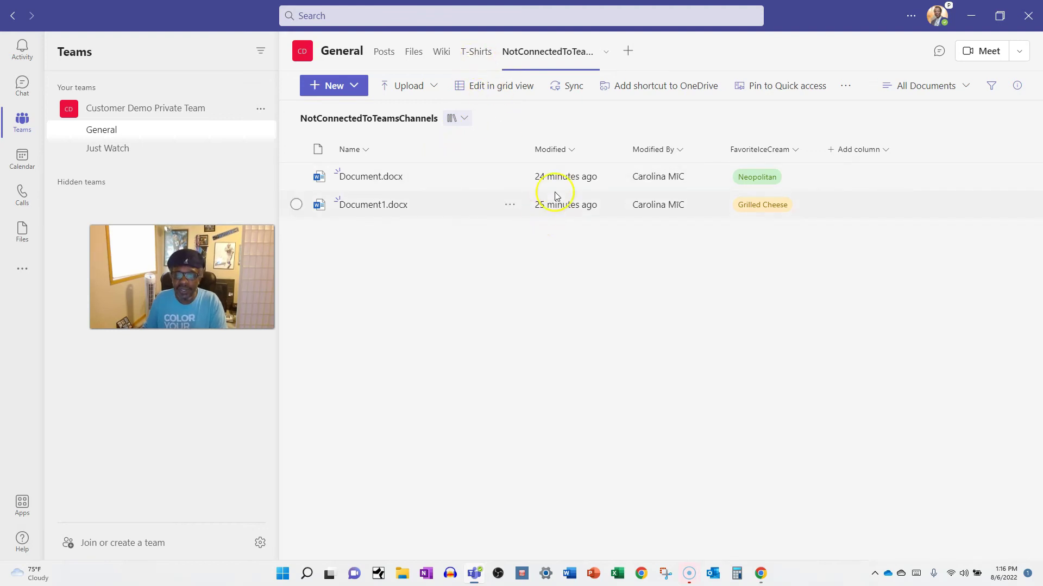
Step: Set the FavoriteIceCream property of Document.docx in the NotConnectedToTeamsChannels library to Butter Pecan
left_click(294, 149)
left_click(294, 149)
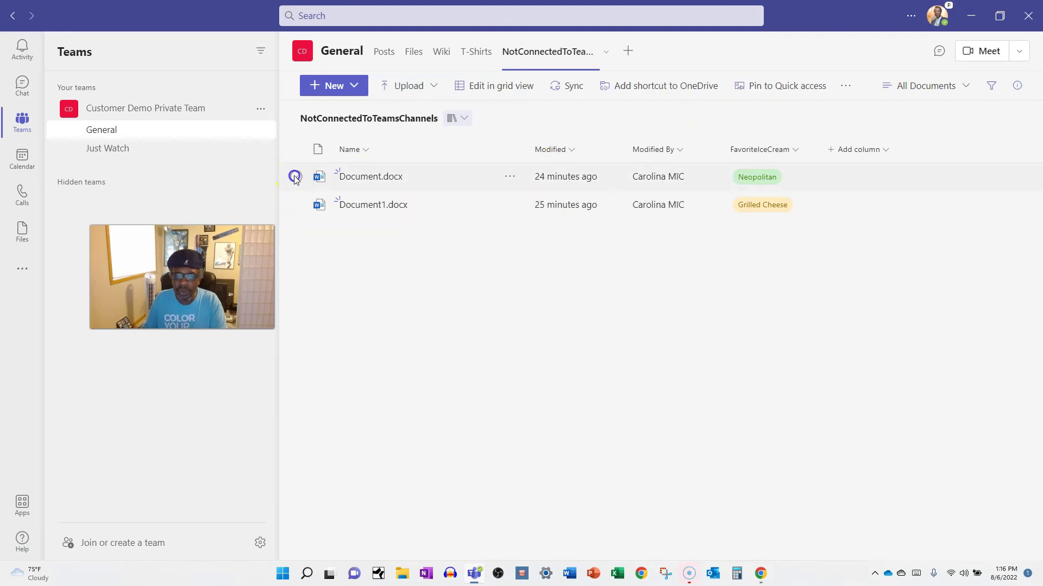
left_click(295, 177)
left_click(1017, 86)
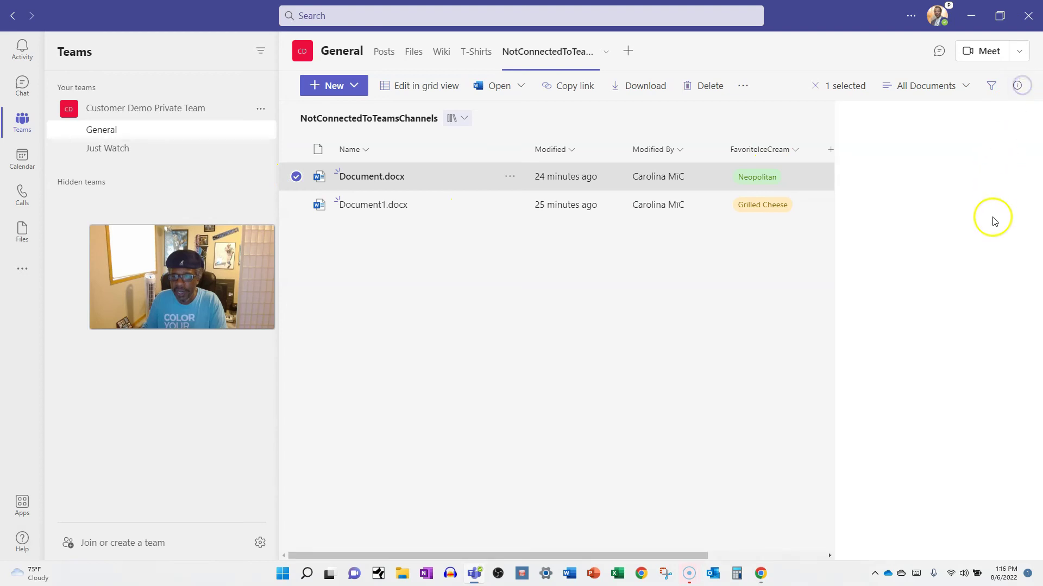
scroll(914, 400, "down", 2)
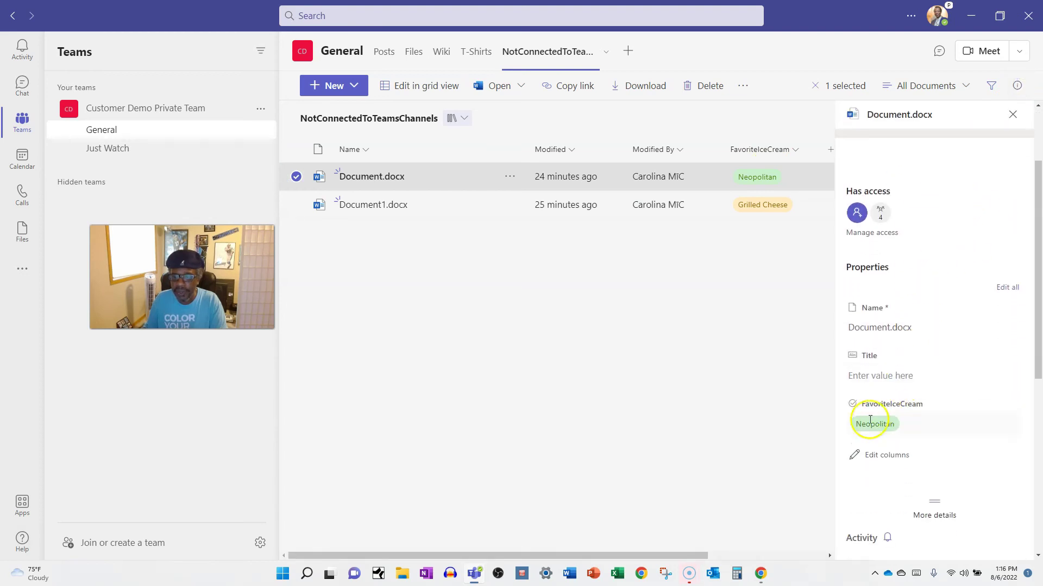
left_click(870, 422)
left_click(885, 482)
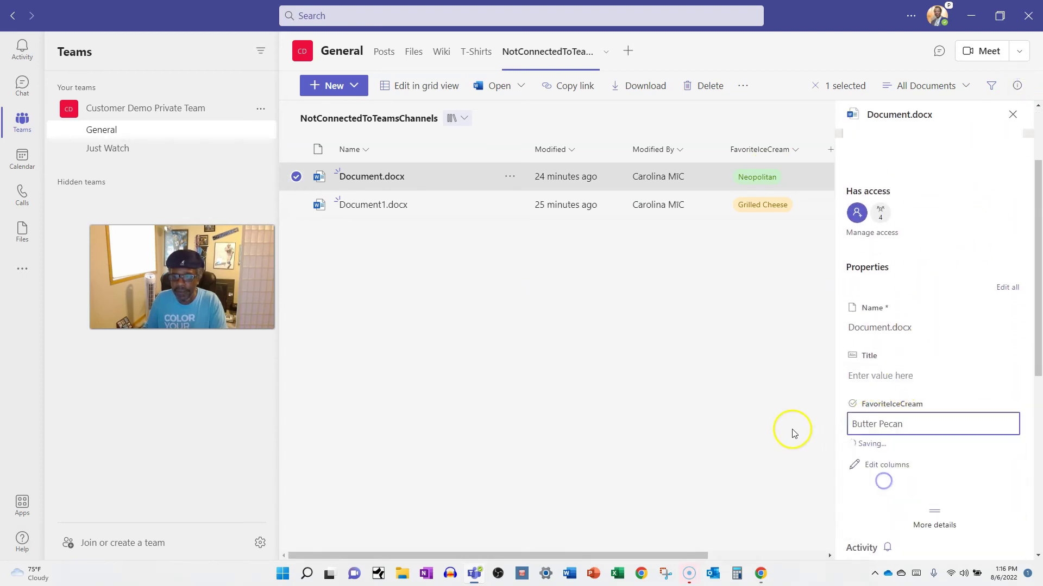
left_click(779, 418)
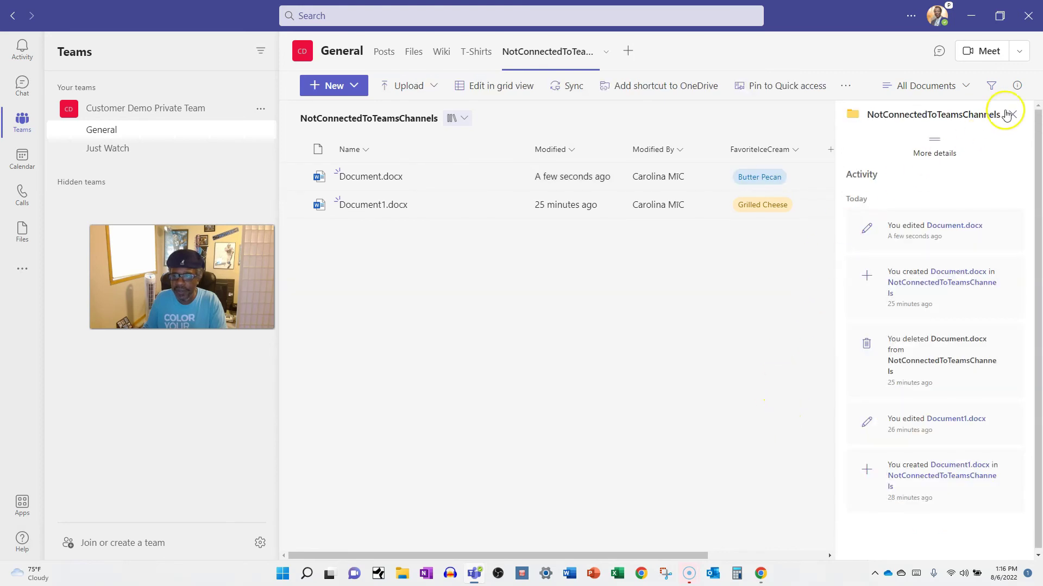